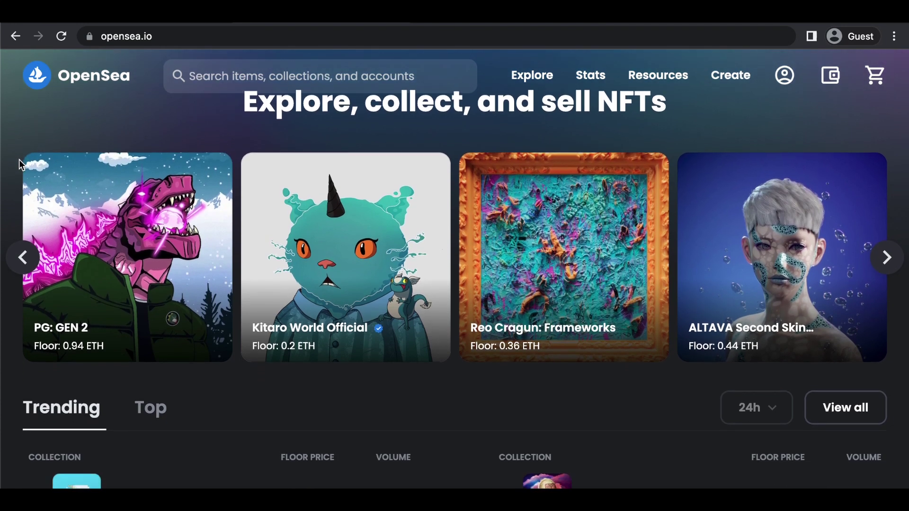
{"action": "scroll", "coordinate": [19, 160], "scroll_direction": "down", "scroll_amount": 2}
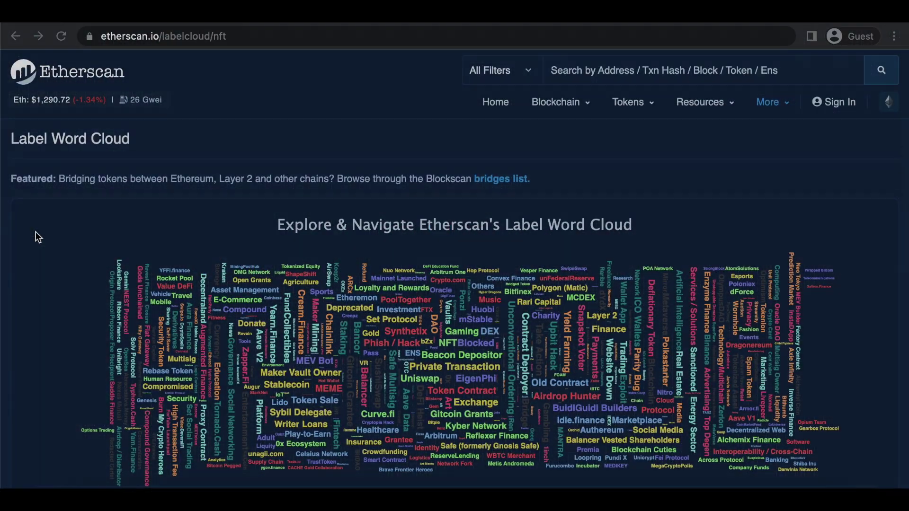
{"action": "scroll", "coordinate": [36, 232], "scroll_direction": "down", "scroll_amount": 3}
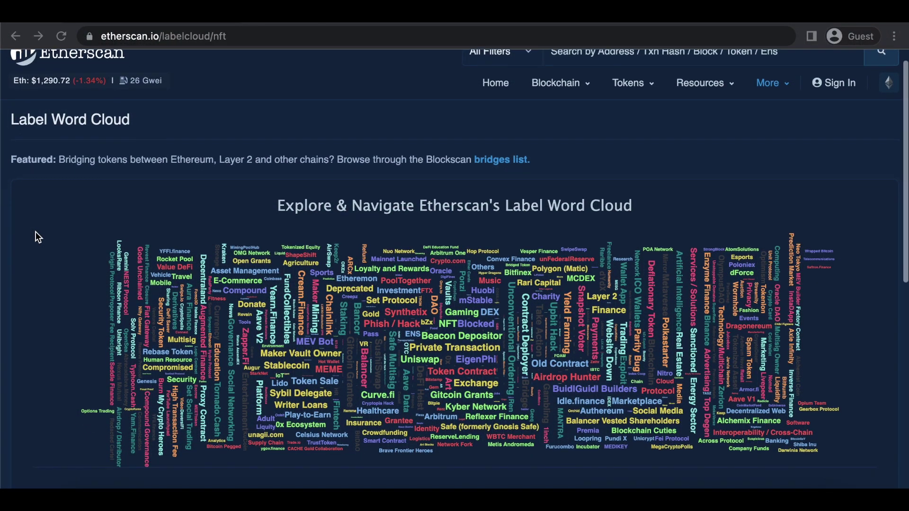
{"action": "scroll", "coordinate": [35, 232], "scroll_direction": "down", "scroll_amount": 2}
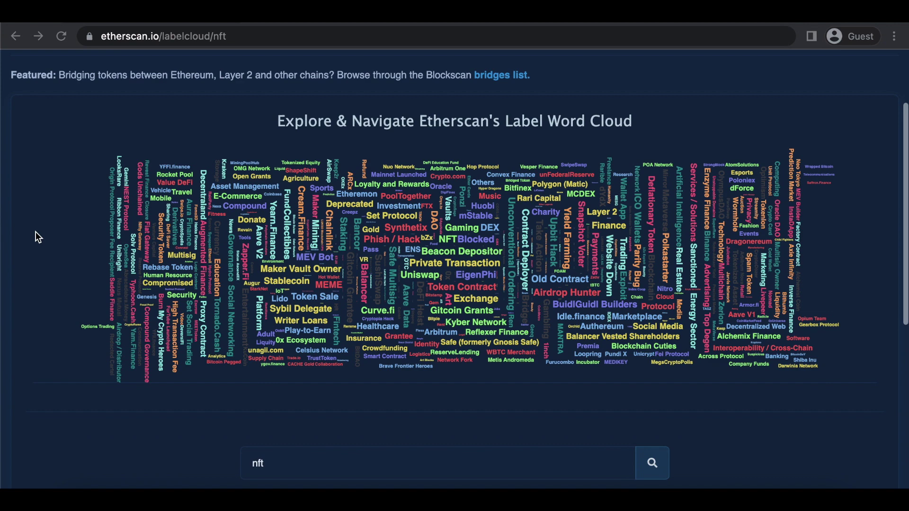
{"action": "scroll", "coordinate": [36, 232], "scroll_direction": "down", "scroll_amount": 2}
{"action": "scroll", "coordinate": [35, 232], "scroll_direction": "down", "scroll_amount": 1}
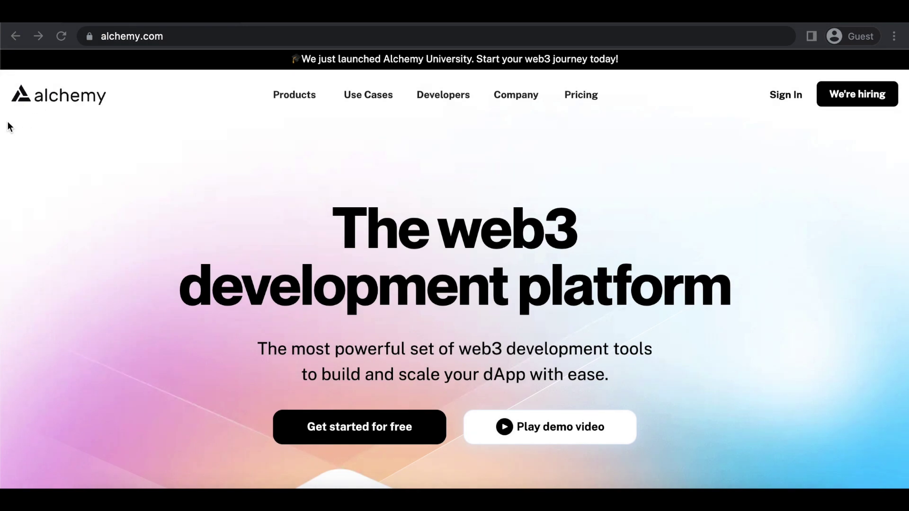
{"action": "scroll", "coordinate": [8, 121], "scroll_direction": "down", "scroll_amount": 2}
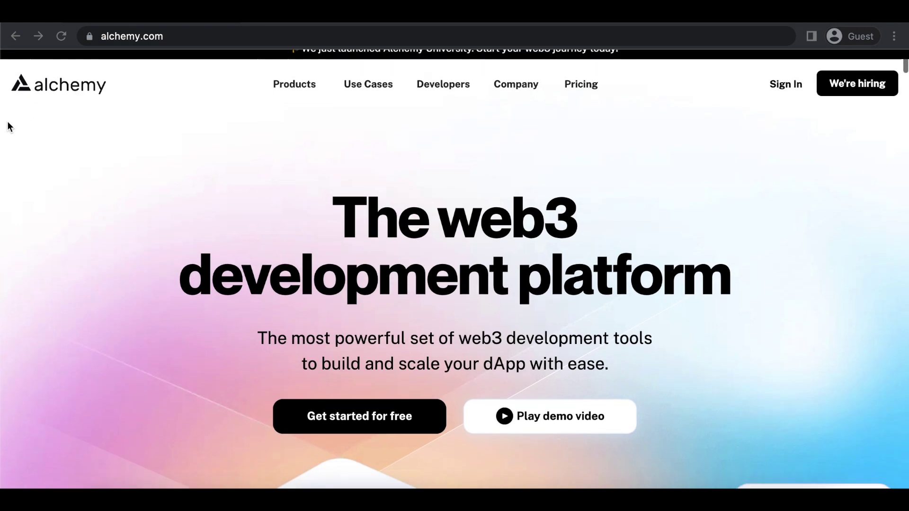
{"action": "scroll", "coordinate": [7, 121], "scroll_direction": "down", "scroll_amount": 3}
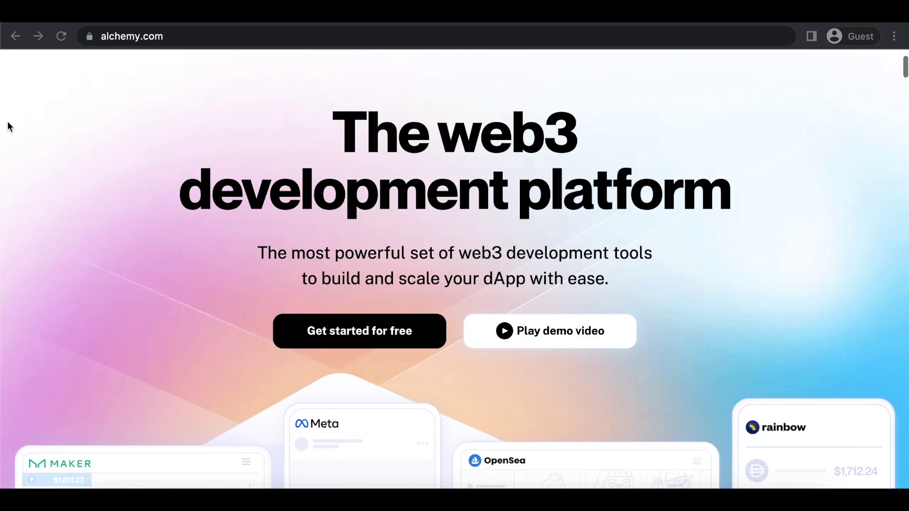
{"action": "scroll", "coordinate": [8, 121], "scroll_direction": "down", "scroll_amount": 3}
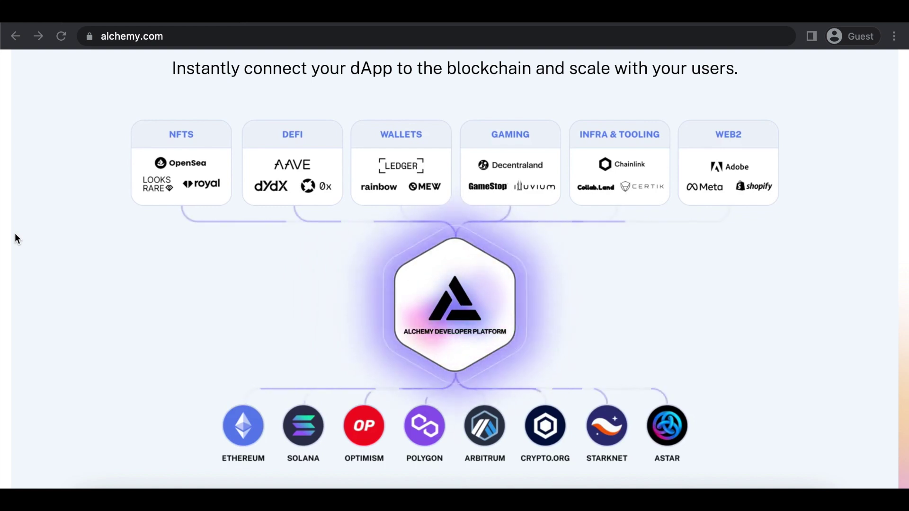
{"action": "scroll", "coordinate": [14, 233], "scroll_direction": "down", "scroll_amount": 5}
{"action": "scroll", "coordinate": [15, 233], "scroll_direction": "down", "scroll_amount": 5}
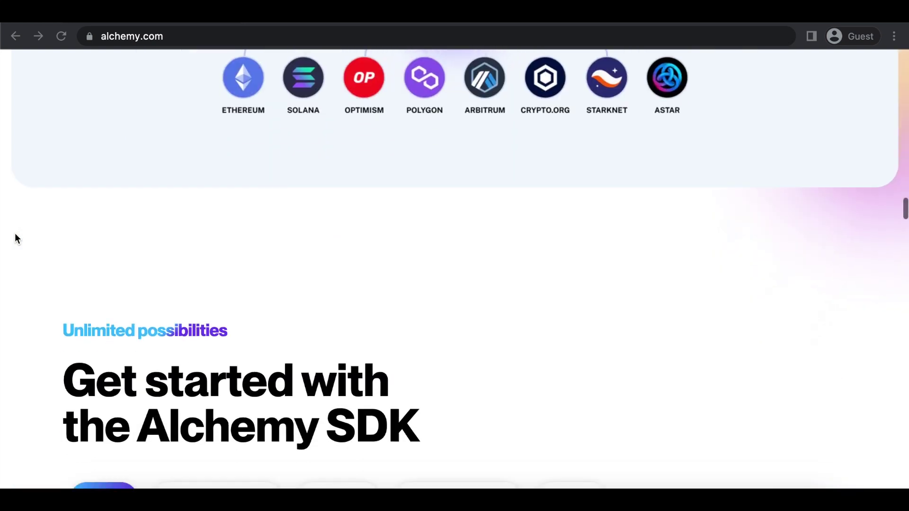
{"action": "scroll", "coordinate": [14, 233], "scroll_direction": "down", "scroll_amount": 3}
{"action": "scroll", "coordinate": [52, 205], "scroll_direction": "down", "scroll_amount": 2}
{"action": "scroll", "coordinate": [52, 205], "scroll_direction": "down", "scroll_amount": 2}
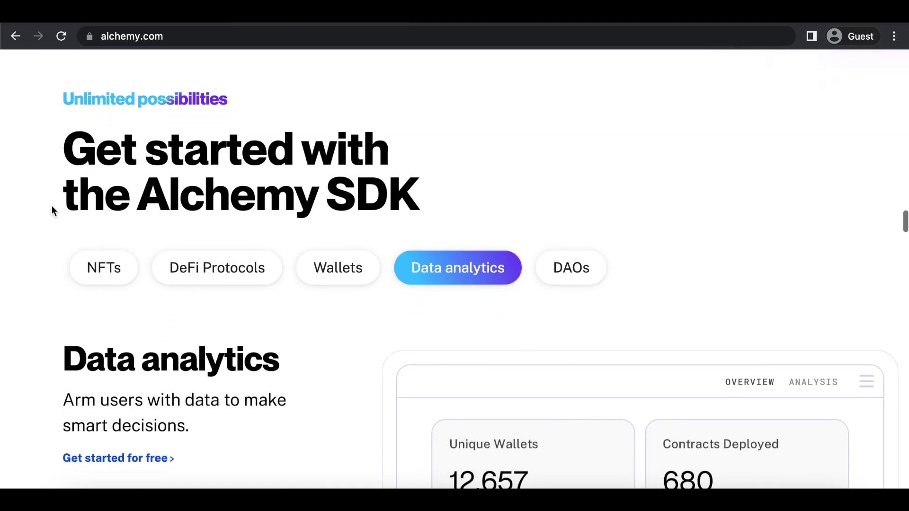
{"action": "scroll", "coordinate": [52, 206], "scroll_direction": "down", "scroll_amount": 1}
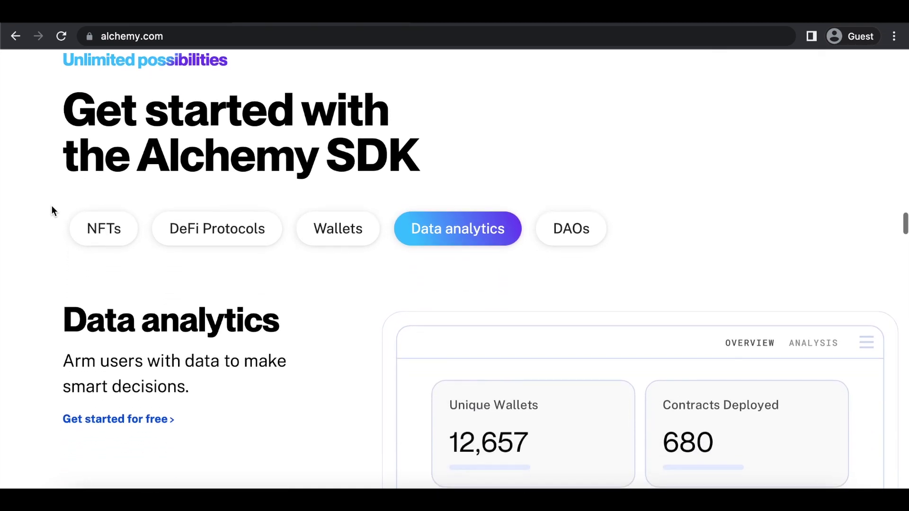
{"action": "scroll", "coordinate": [52, 205], "scroll_direction": "down", "scroll_amount": 1}
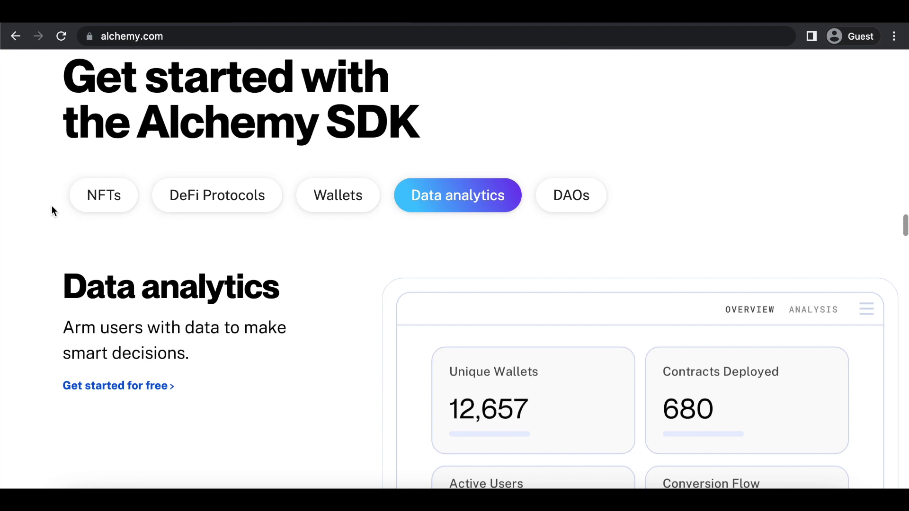
{"action": "scroll", "coordinate": [52, 205], "scroll_direction": "down", "scroll_amount": 1}
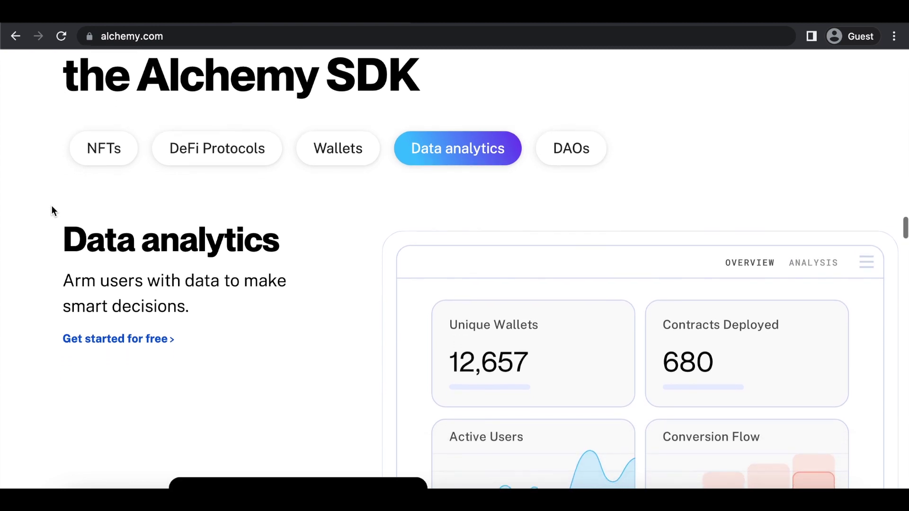
{"action": "scroll", "coordinate": [52, 205], "scroll_direction": "down", "scroll_amount": 1}
{"action": "scroll", "coordinate": [52, 206], "scroll_direction": "down", "scroll_amount": 1}
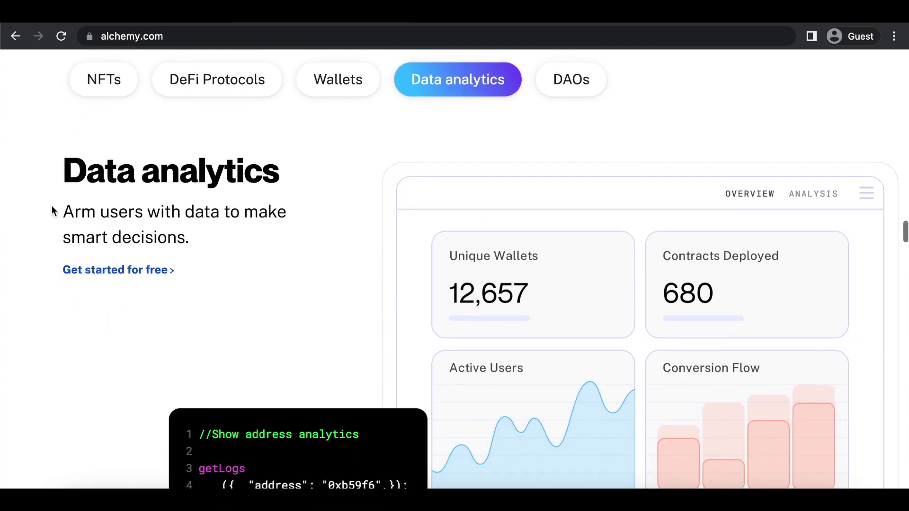
{"action": "scroll", "coordinate": [52, 211], "scroll_direction": "down", "scroll_amount": 1}
{"action": "scroll", "coordinate": [52, 211], "scroll_direction": "down", "scroll_amount": 1}
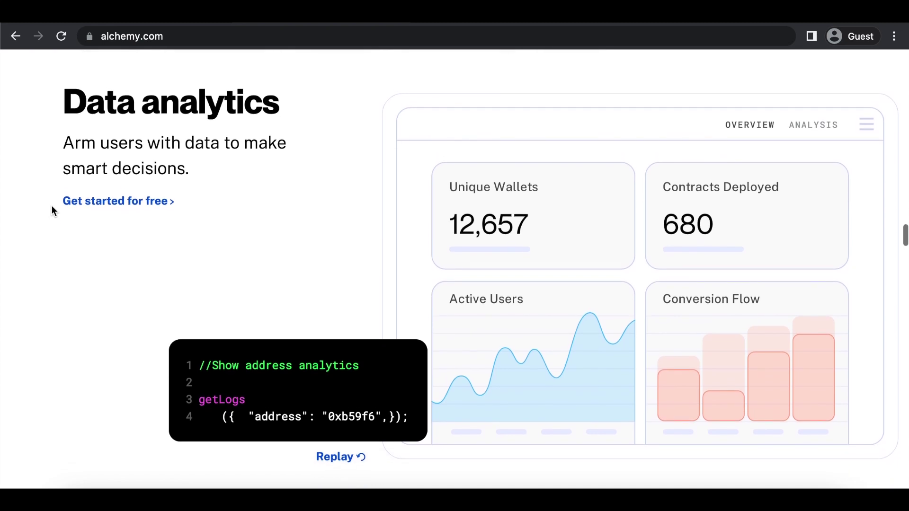
{"action": "scroll", "coordinate": [52, 211], "scroll_direction": "down", "scroll_amount": 1}
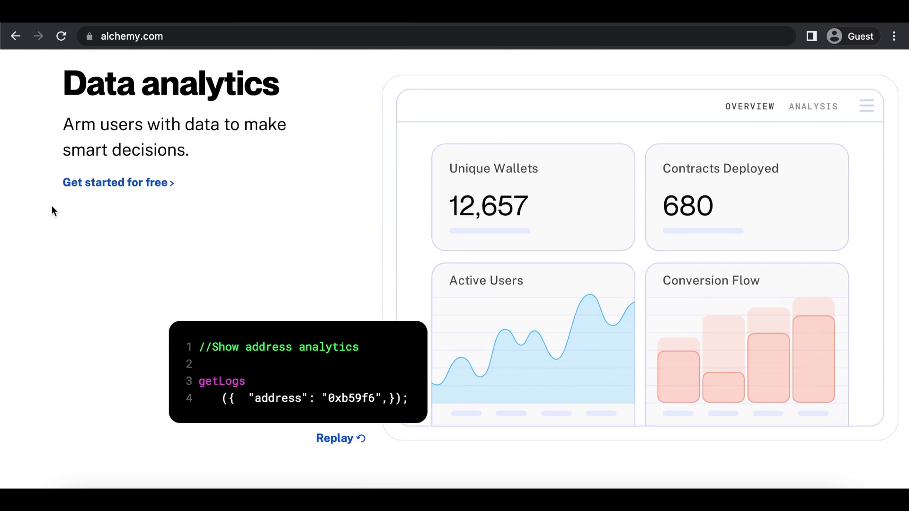
- Replay the Alchemy SDK data analytics demo showing wallet and contract counts
{"action": "left_click", "coordinate": [328, 442]}
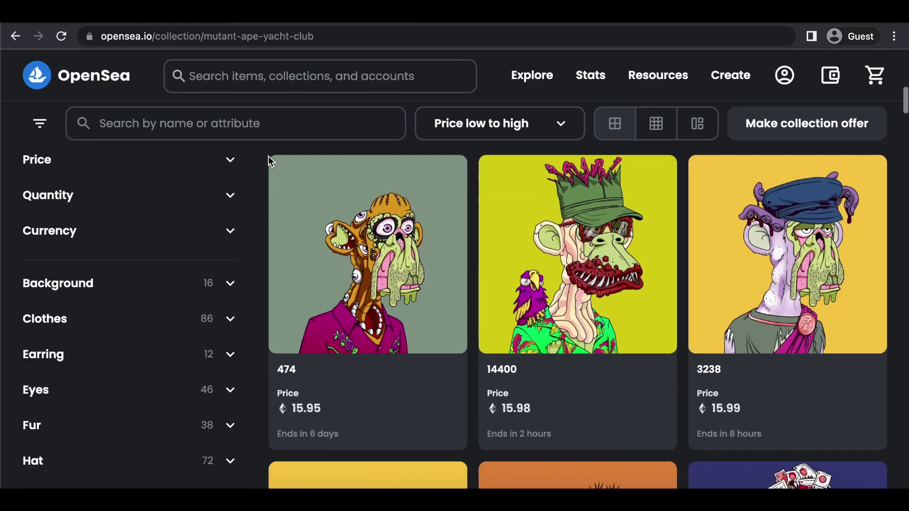
{"action": "scroll", "coordinate": [268, 155], "scroll_direction": "down", "scroll_amount": 3}
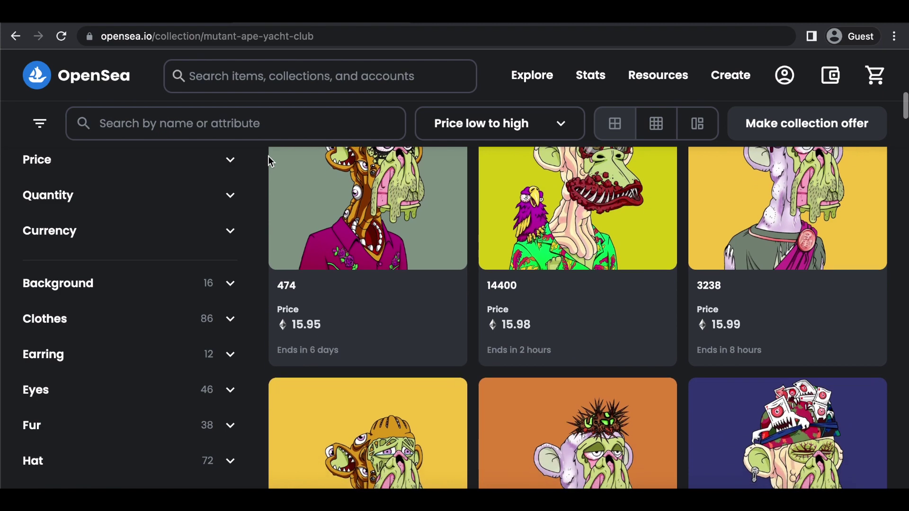
{"action": "scroll", "coordinate": [267, 155], "scroll_direction": "down", "scroll_amount": 3}
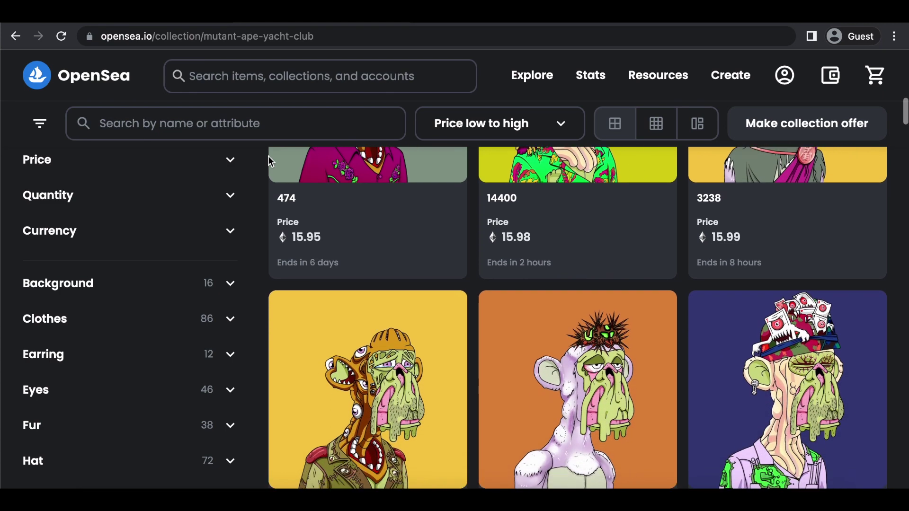
{"action": "scroll", "coordinate": [268, 156], "scroll_direction": "down", "scroll_amount": 3}
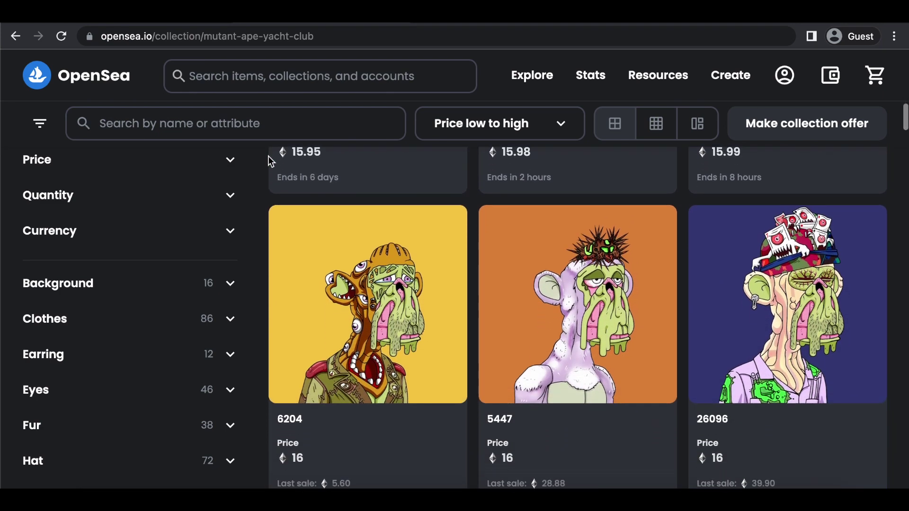
{"action": "scroll", "coordinate": [267, 156], "scroll_direction": "down", "scroll_amount": 3}
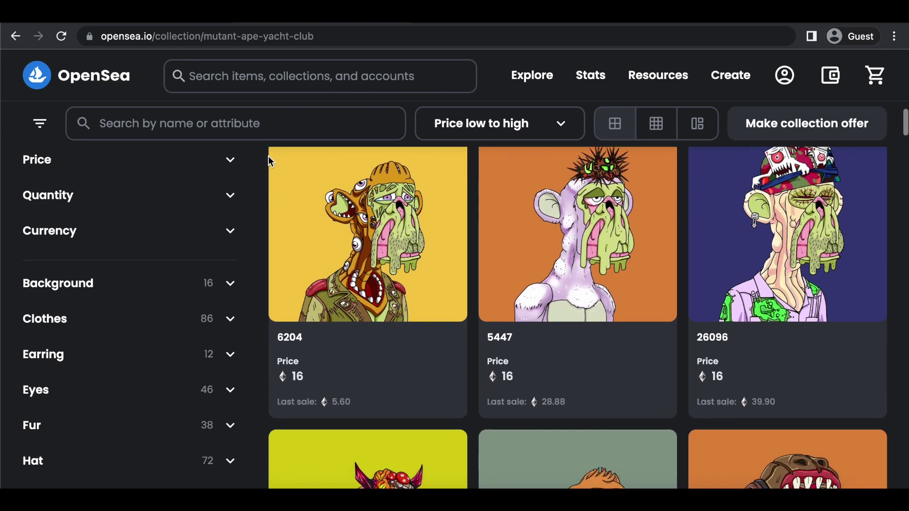
{"action": "scroll", "coordinate": [267, 155], "scroll_direction": "down", "scroll_amount": 3}
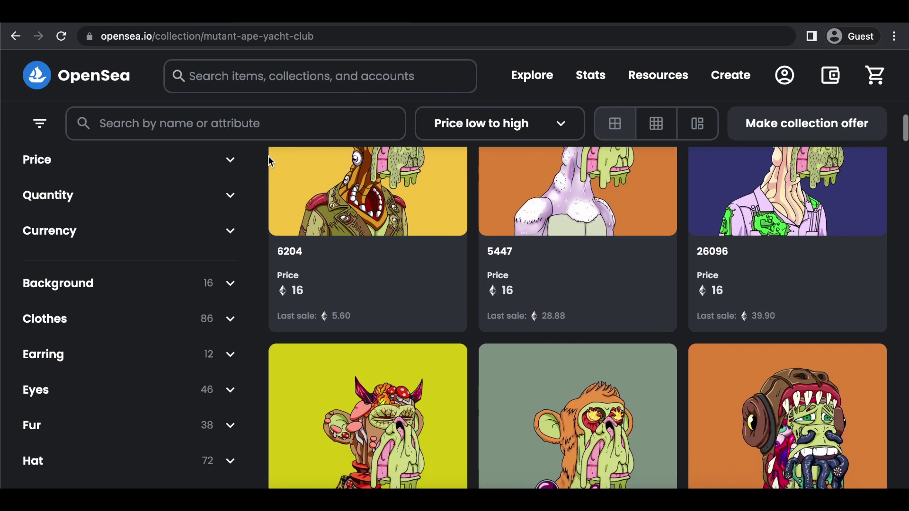
{"action": "scroll", "coordinate": [267, 156], "scroll_direction": "down", "scroll_amount": 3}
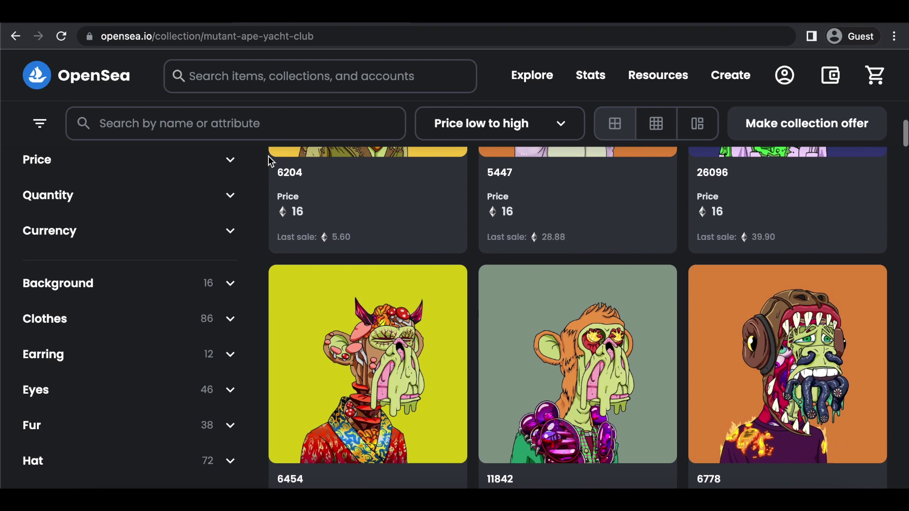
{"action": "scroll", "coordinate": [268, 155], "scroll_direction": "down", "scroll_amount": 2}
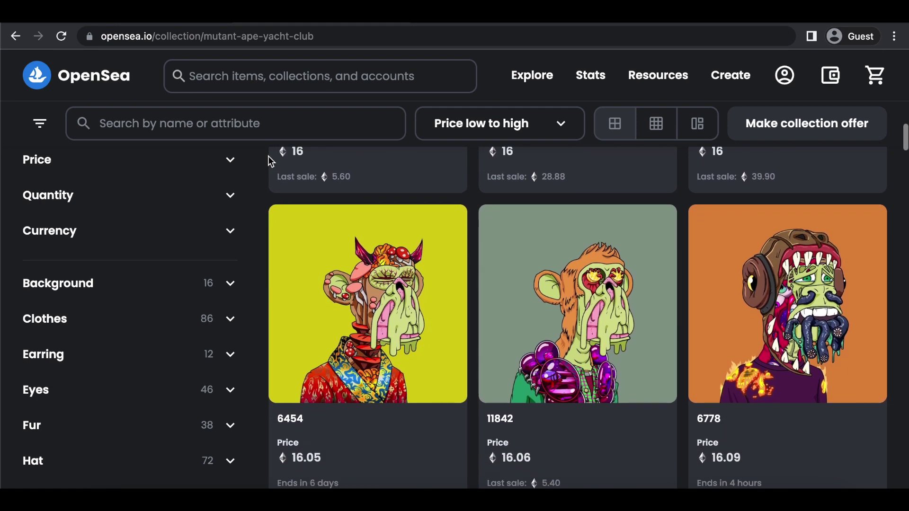
{"action": "scroll", "coordinate": [268, 156], "scroll_direction": "down", "scroll_amount": 3}
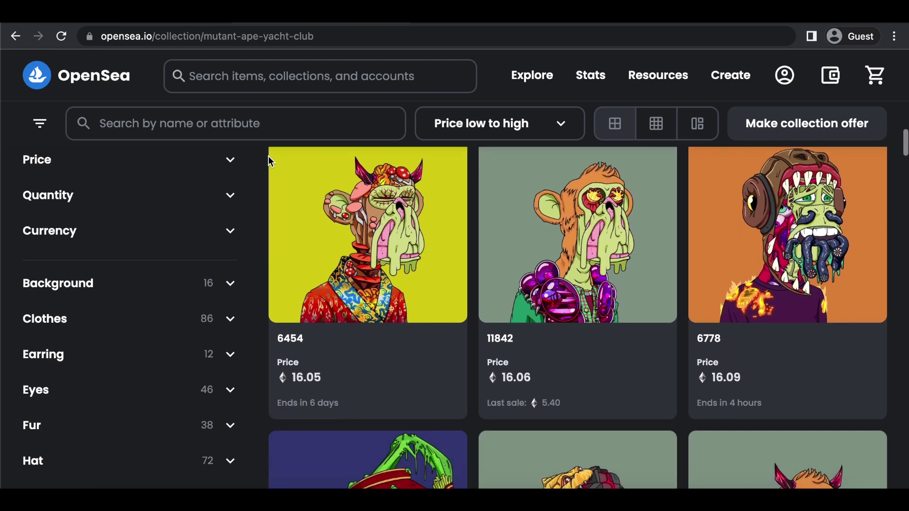
{"action": "scroll", "coordinate": [268, 155], "scroll_direction": "down", "scroll_amount": 3}
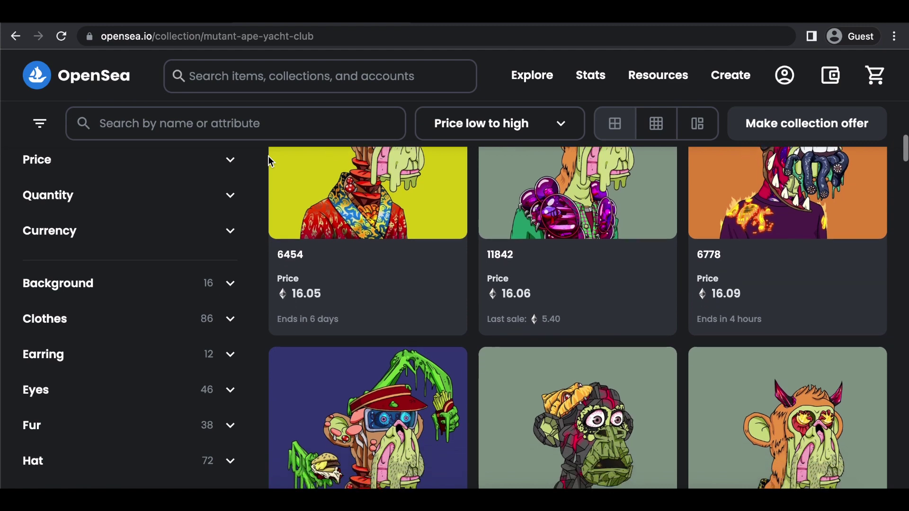
{"action": "scroll", "coordinate": [267, 155], "scroll_direction": "down", "scroll_amount": 3}
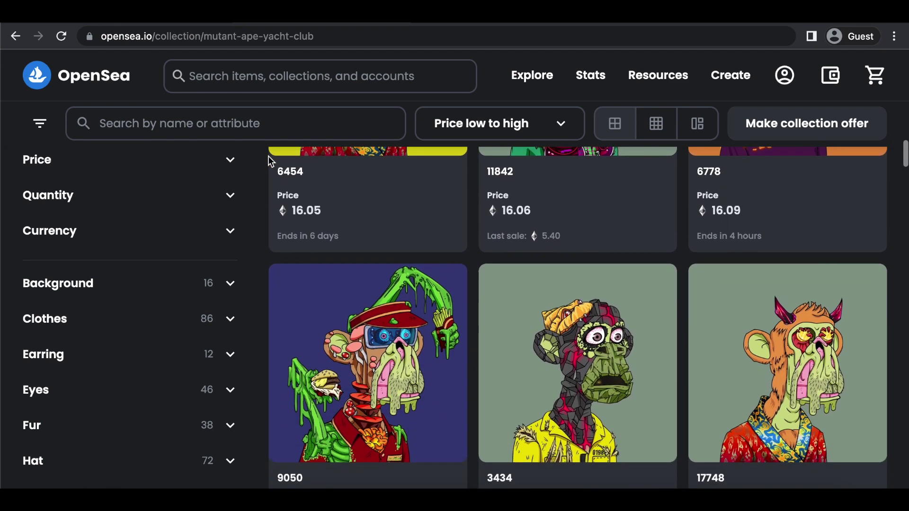
{"action": "scroll", "coordinate": [267, 156], "scroll_direction": "down", "scroll_amount": 3}
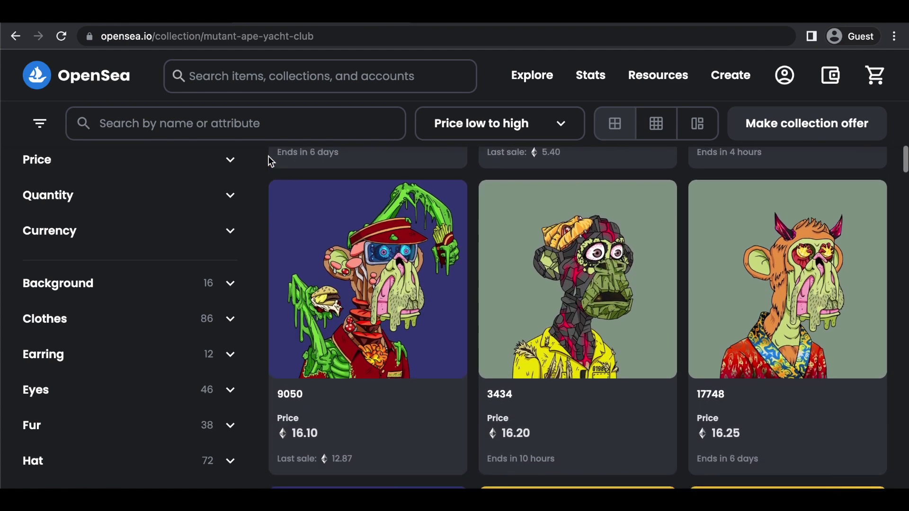
{"action": "scroll", "coordinate": [267, 156], "scroll_direction": "down", "scroll_amount": 3}
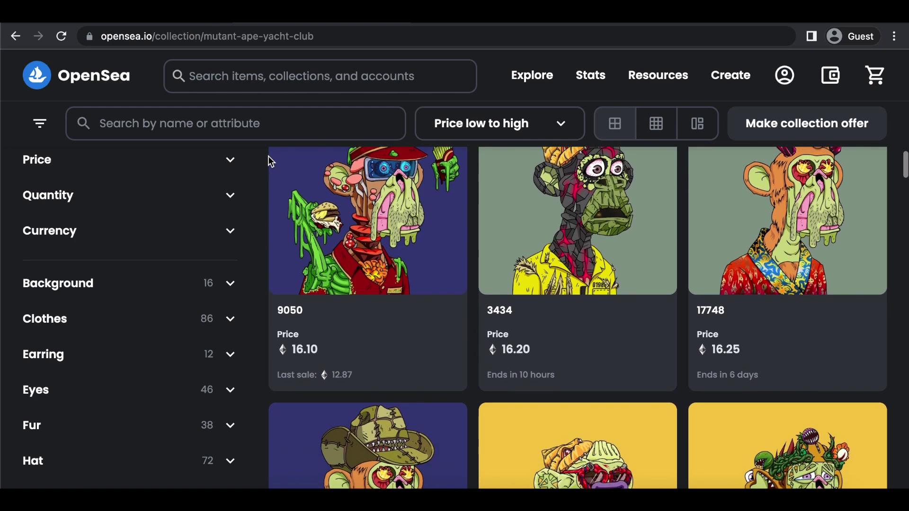
{"action": "scroll", "coordinate": [268, 155], "scroll_direction": "down", "scroll_amount": 3}
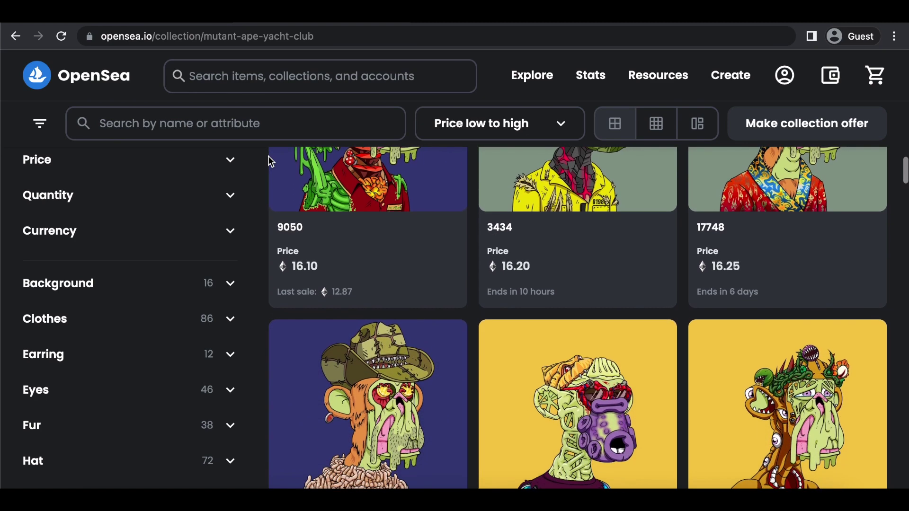
{"action": "scroll", "coordinate": [268, 155], "scroll_direction": "down", "scroll_amount": 3}
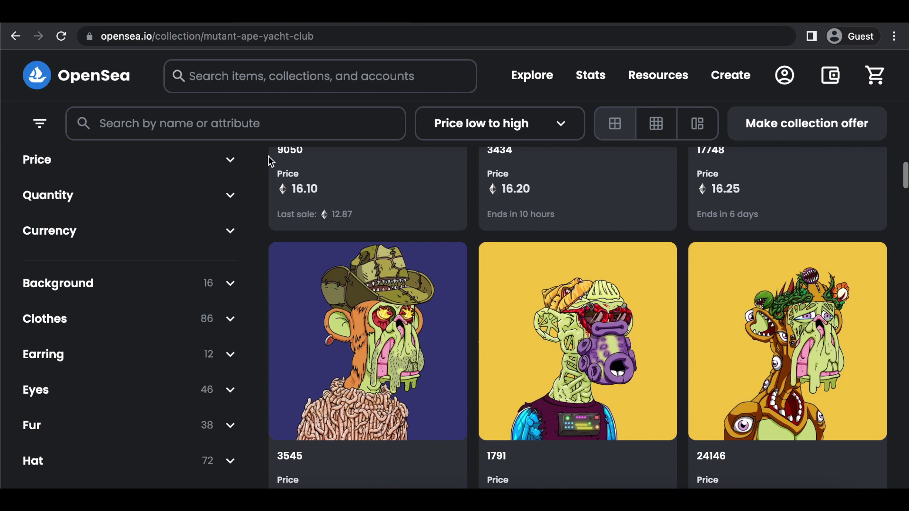
{"action": "scroll", "coordinate": [268, 160], "scroll_direction": "down", "scroll_amount": 3}
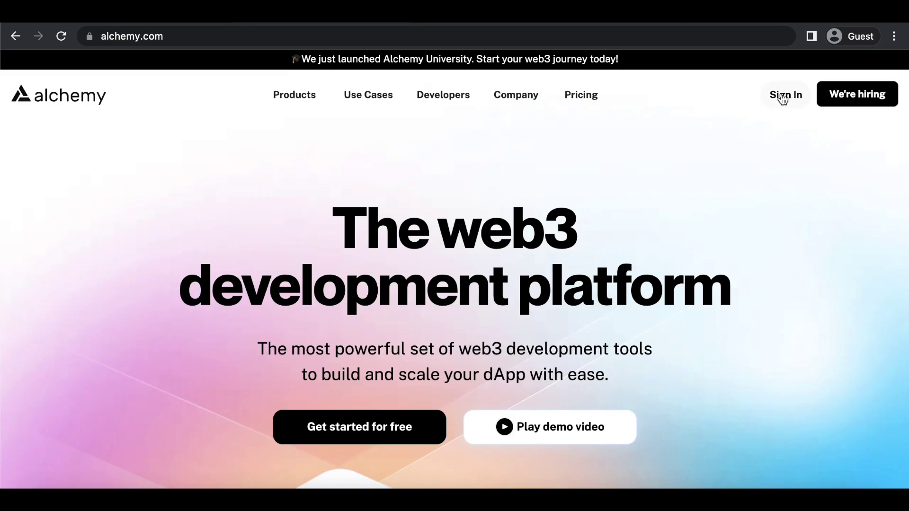
- Sign in to Alchemy and dismiss the Create App dialog
{"action": "left_click", "coordinate": [785, 94]}
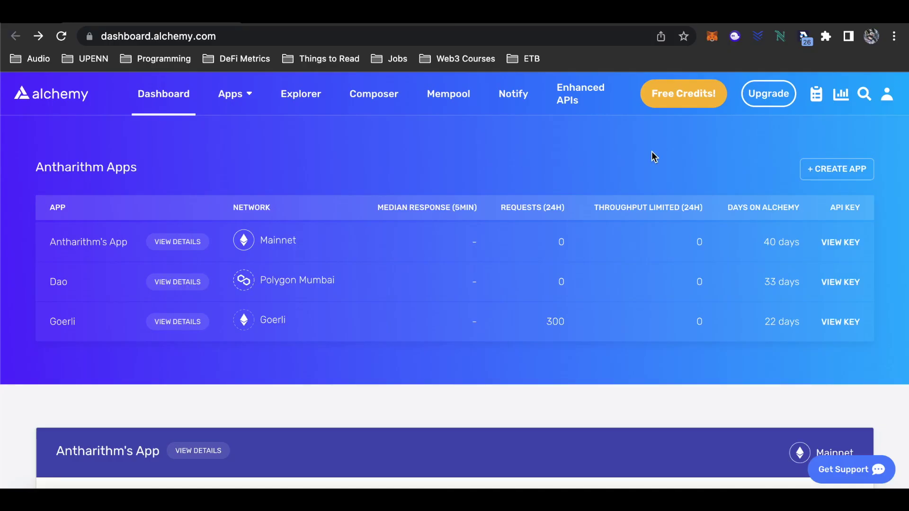
{"action": "left_click", "coordinate": [822, 171]}
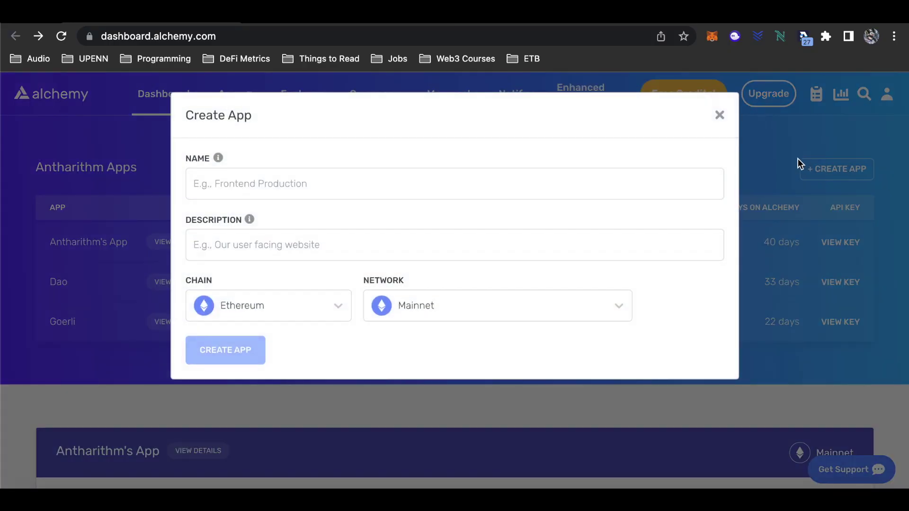
{"action": "left_click", "coordinate": [719, 115]}
- Reveal the Goerli app's key and paste its HTTPS URL as ALCHEMY_ENDPOINT in .env
{"action": "left_click", "coordinate": [178, 323]}
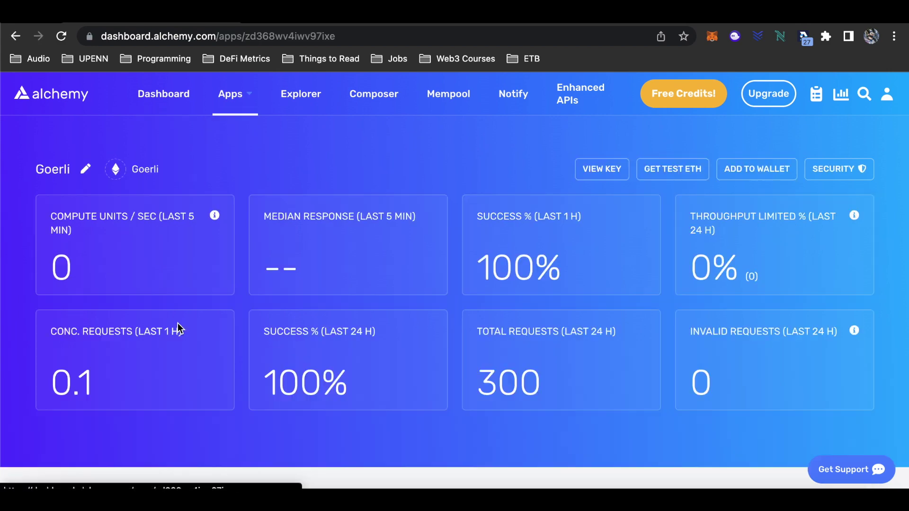
{"action": "left_click", "coordinate": [601, 169]}
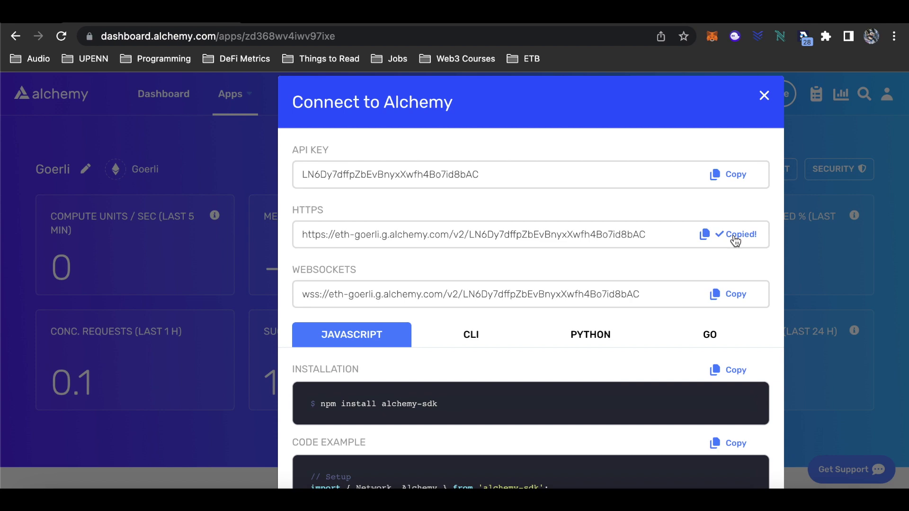
{"action": "left_click", "coordinate": [791, 479]}
{"action": "key", "text": "super+v"}
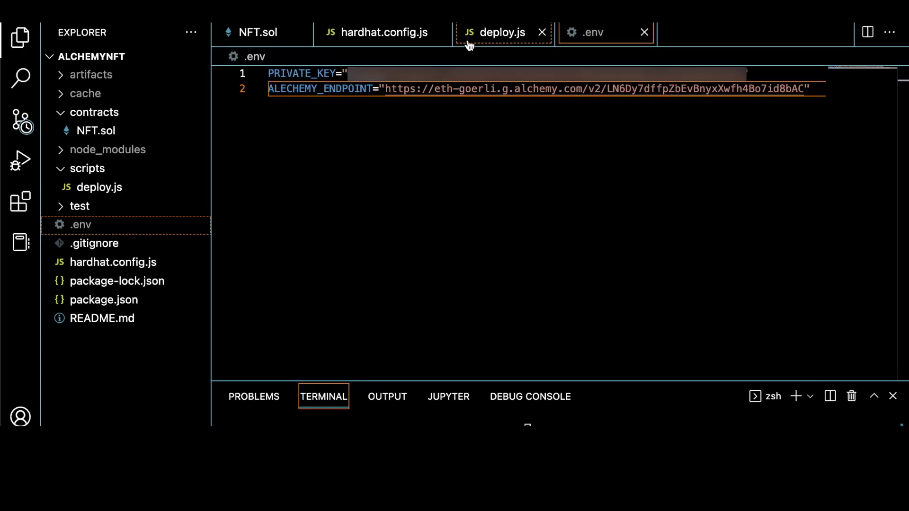
- Switch the VS Code editor to the hardhat.config.js tab
{"action": "left_click", "coordinate": [398, 32]}
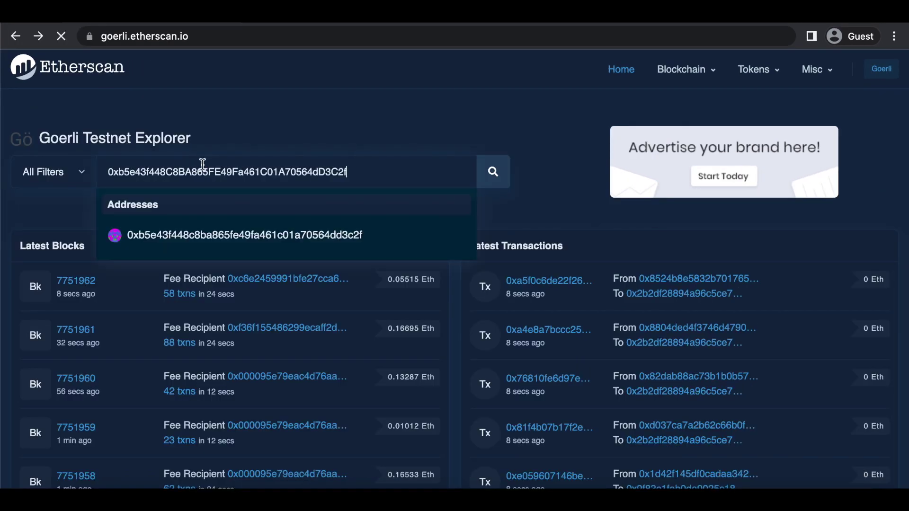
- Search Goerli Etherscan for contract 0xb5e4…3C2f and view its creation transaction
{"action": "key", "text": "Return"}
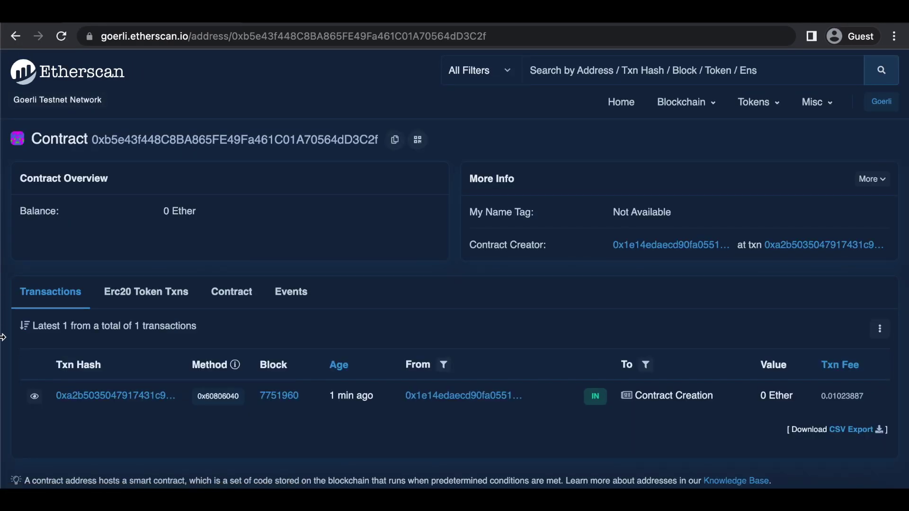
{"action": "left_click", "coordinate": [162, 398]}
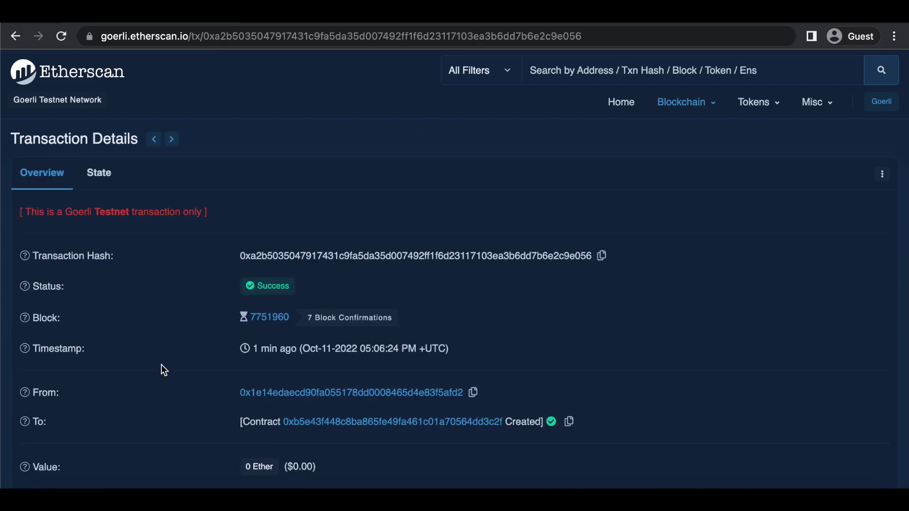
{"action": "mouse_move", "coordinate": [294, 67]}
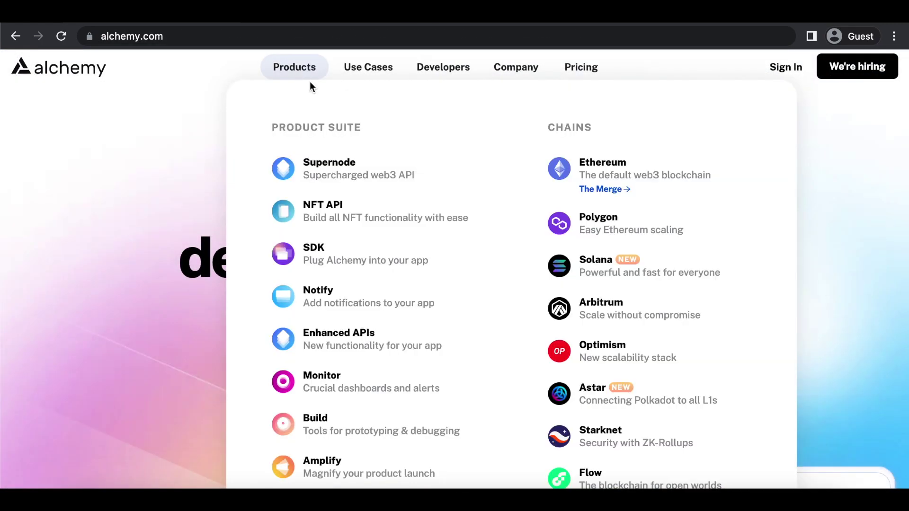
{"action": "scroll", "coordinate": [482, 141], "scroll_direction": "down", "scroll_amount": 3}
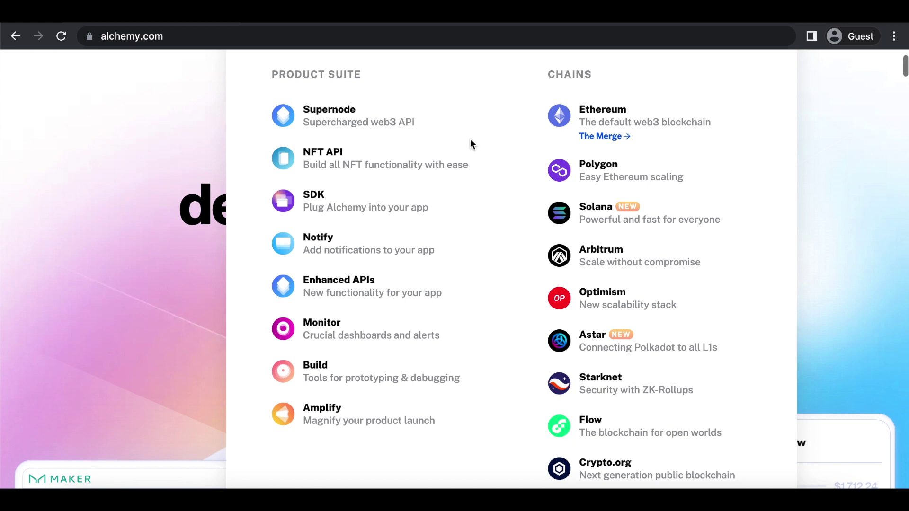
- Go to Alchemy's NFT API page headlined "Build your NFT app with ease."
{"action": "left_click", "coordinate": [426, 160]}
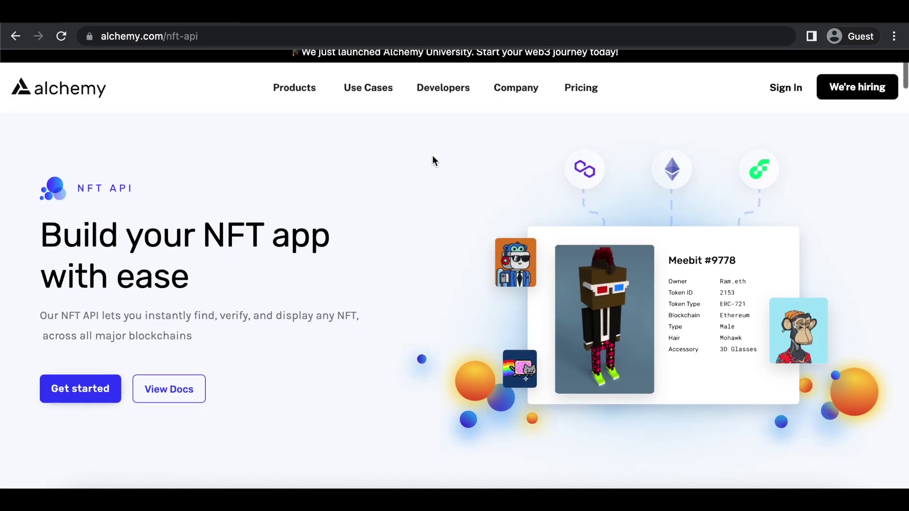
{"action": "scroll", "coordinate": [432, 155], "scroll_direction": "down", "scroll_amount": 2}
{"action": "scroll", "coordinate": [433, 156], "scroll_direction": "down", "scroll_amount": 1}
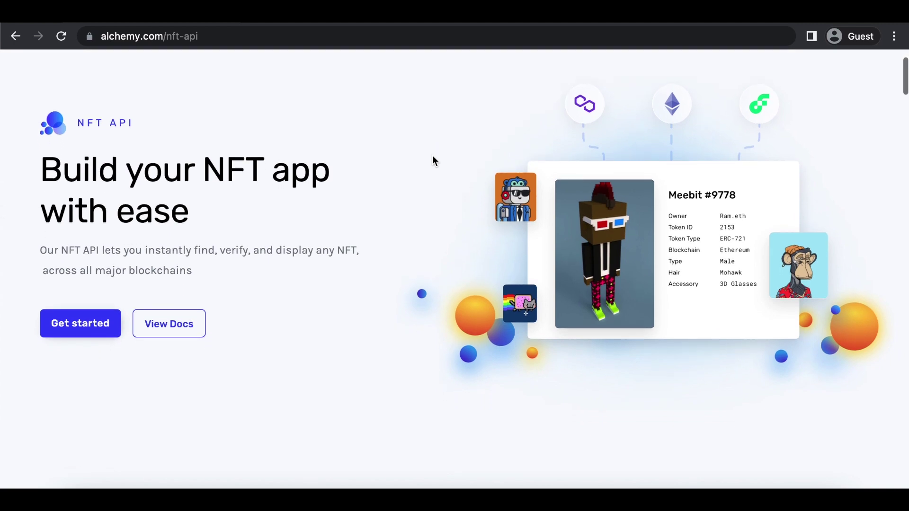